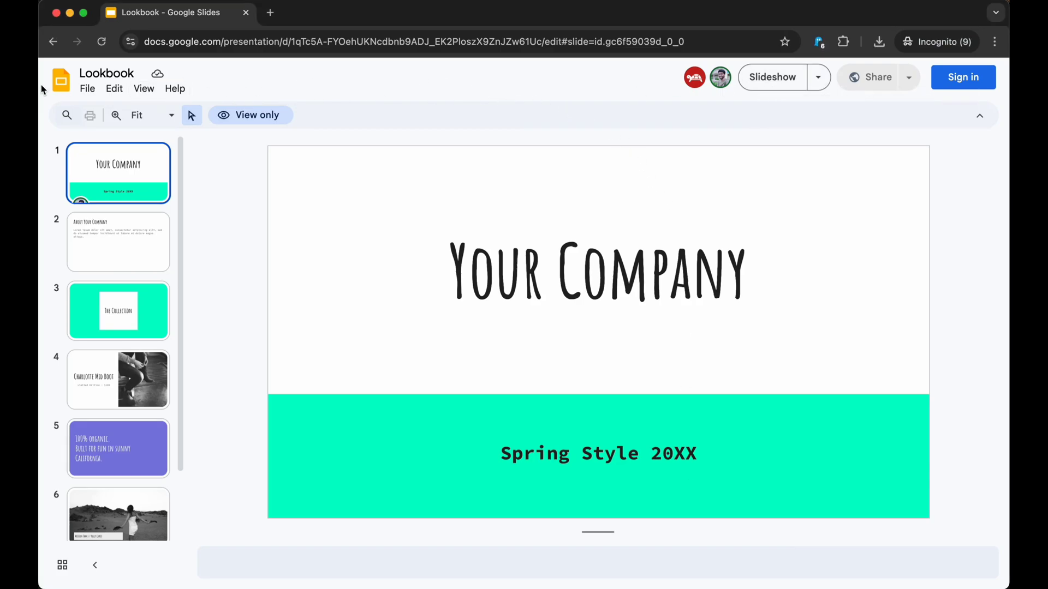
Check the view-only file's options and try copying the Your Company title text.
left_click(89, 89)
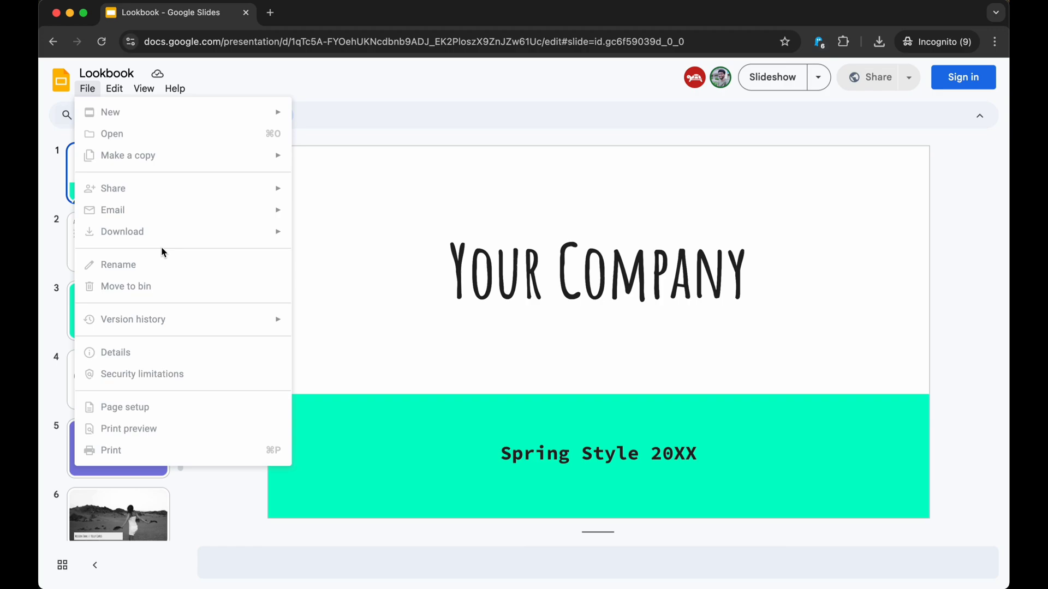
left_click(540, 119)
left_click_drag(495, 278, 671, 278)
key("super+c")
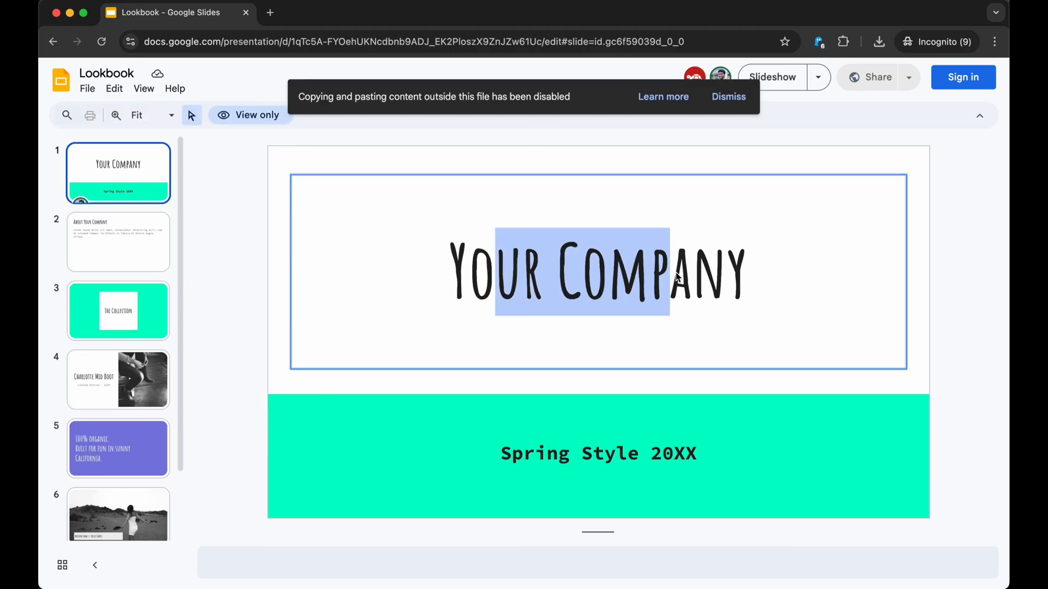
left_click(576, 144)
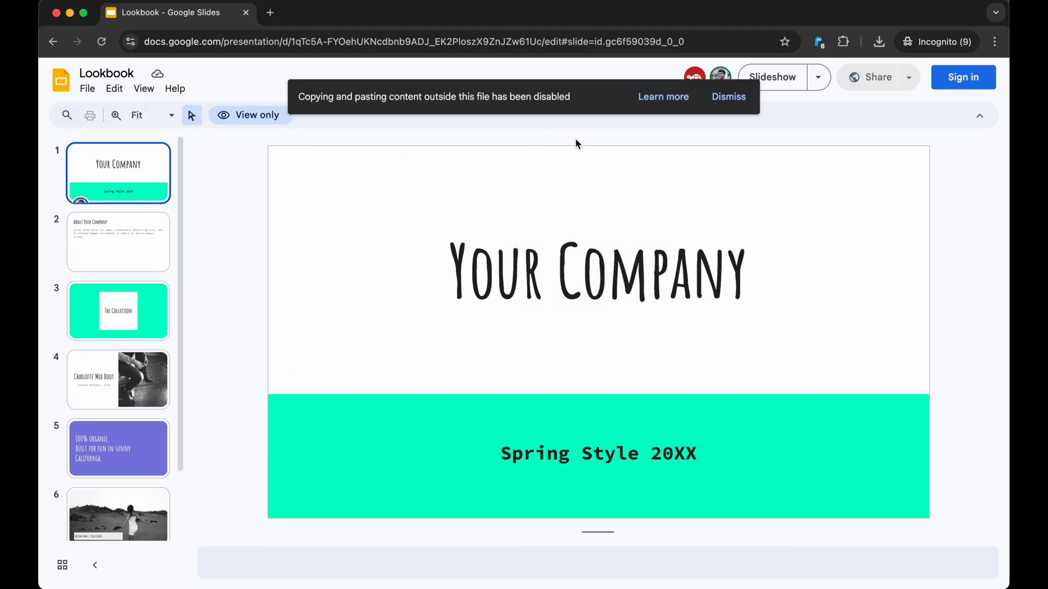
Replace 'edit#slide=…' at the end of the address with 'htmlpresent' and load it.
left_click(548, 43)
left_click(524, 42)
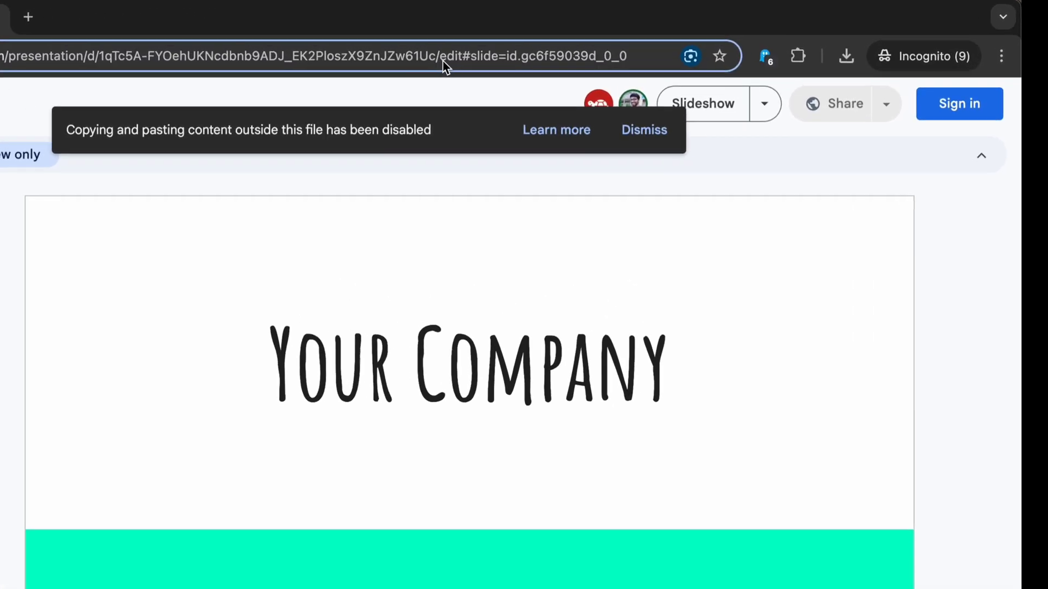
left_click_drag(516, 48, 677, 48)
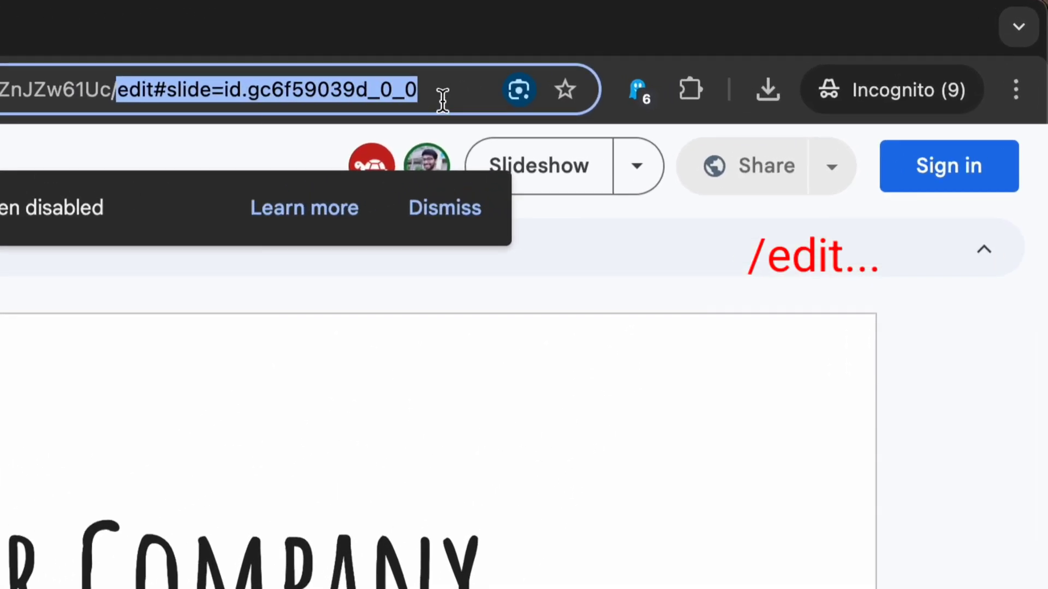
key("BackSpace")
type("ht")
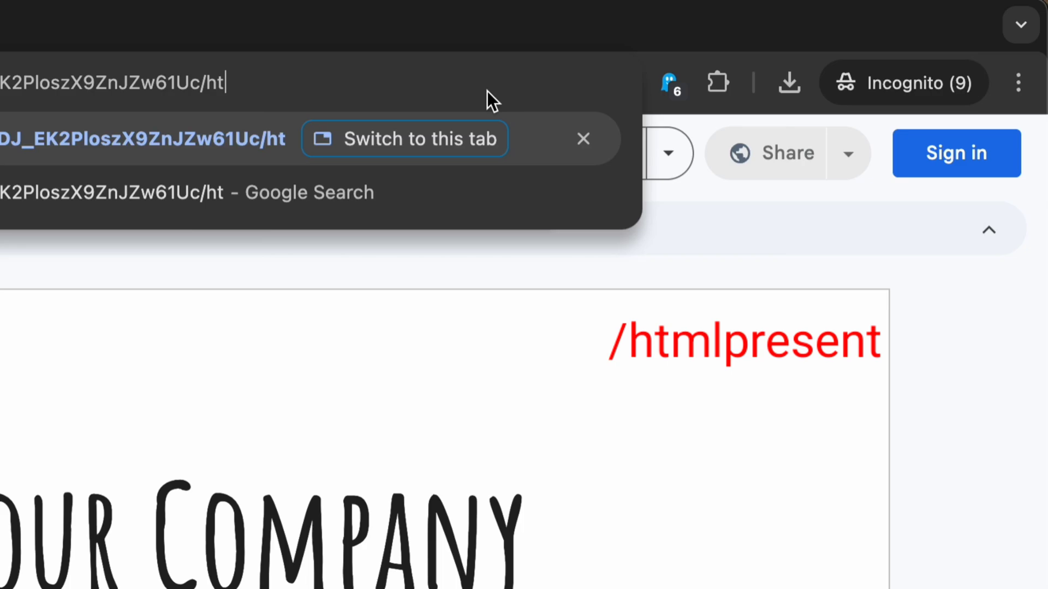
type("mlprese")
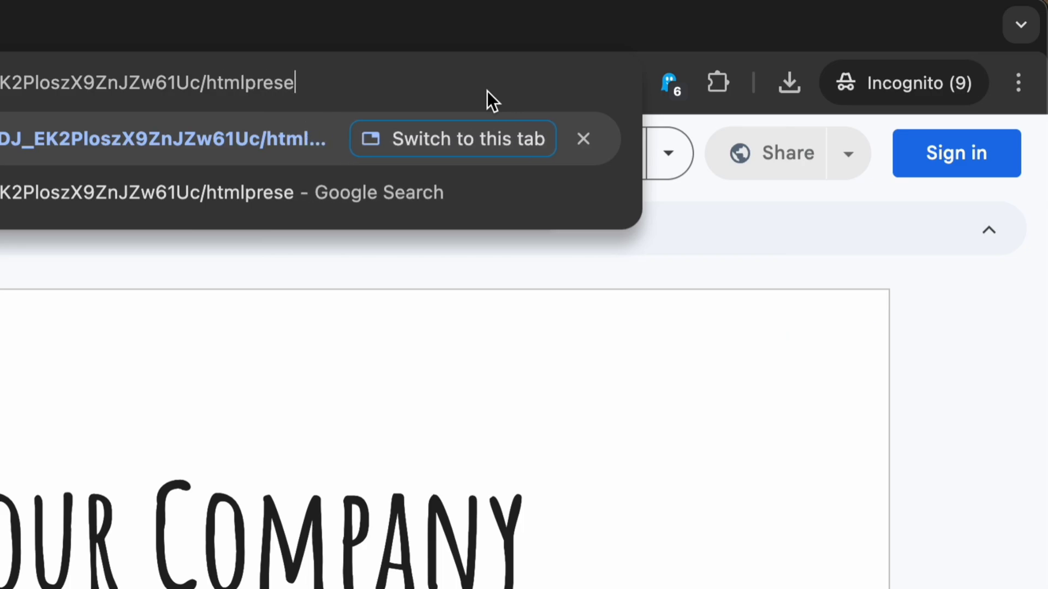
type("nt")
key("Return")
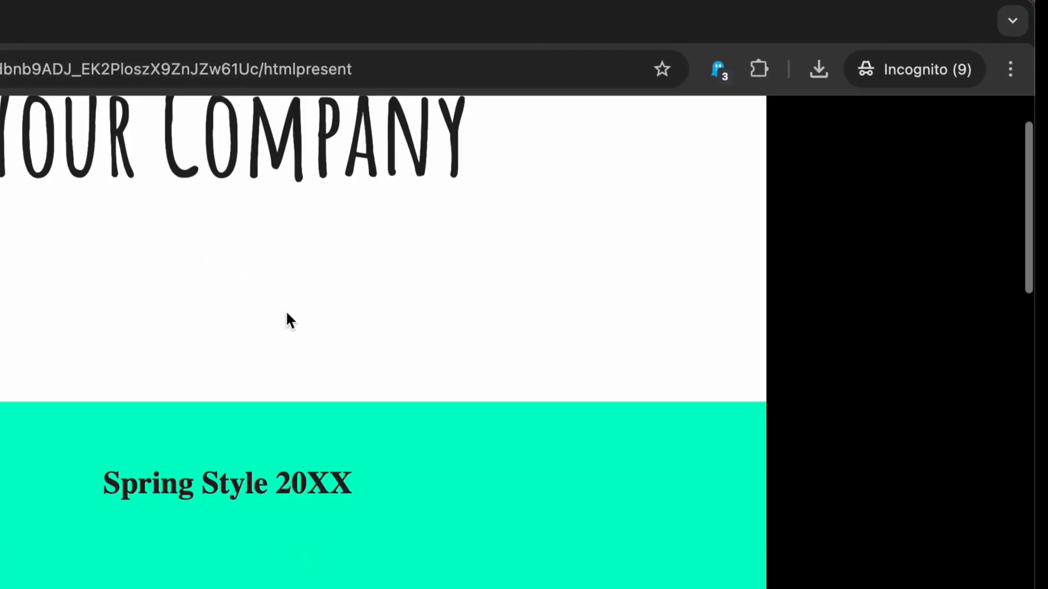
scroll(322, 297, "down", 5)
scroll(353, 282, "up", 5)
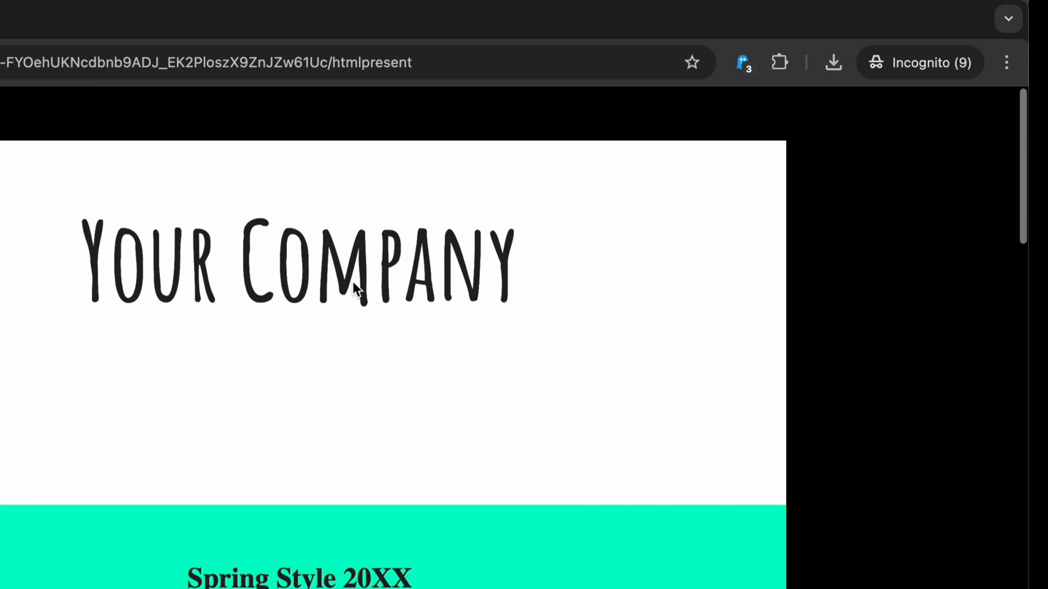
Save the page to the Desktop as a complete webpage named 'Lookbook1 - Google Slides'.
right_click(579, 335)
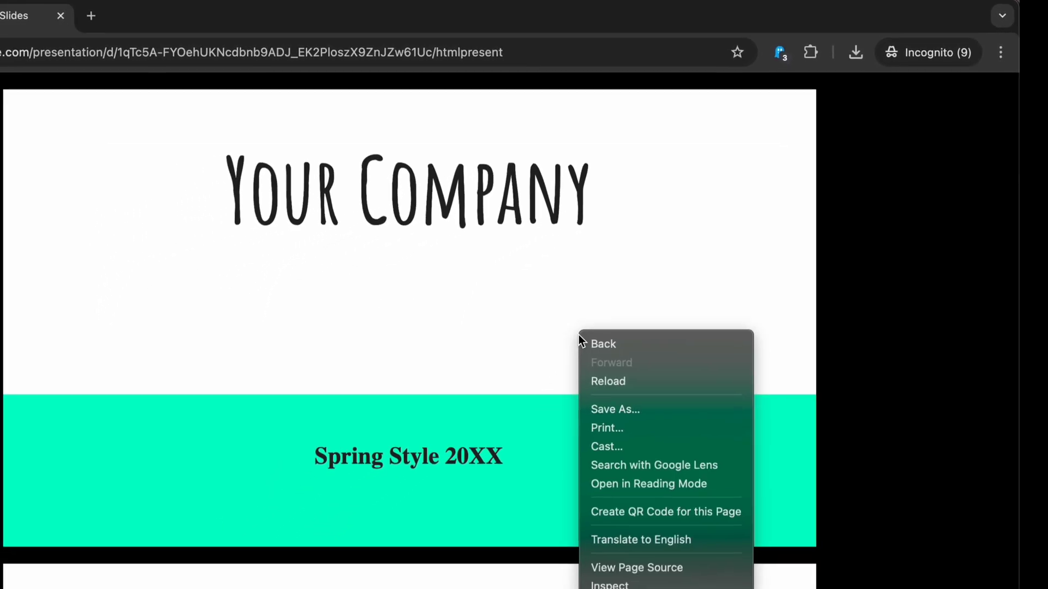
left_click(615, 409)
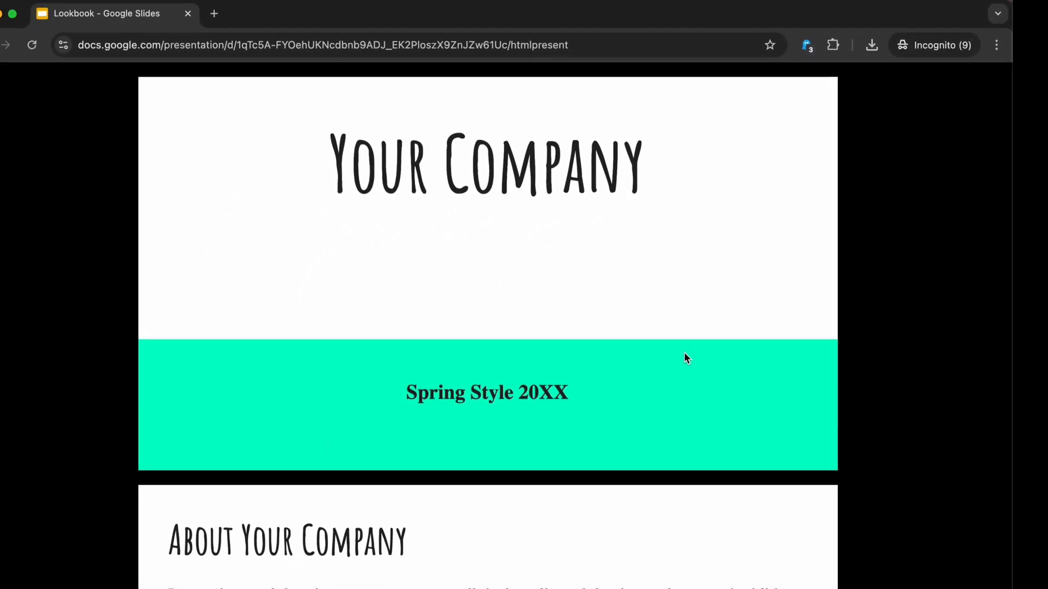
left_click(541, 160)
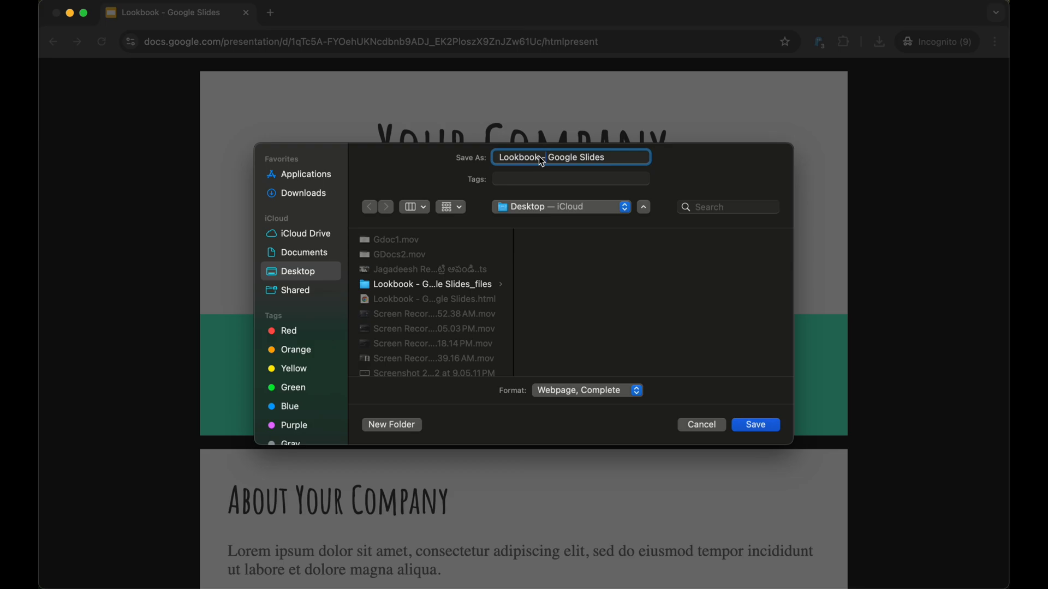
type("1")
left_click(752, 426)
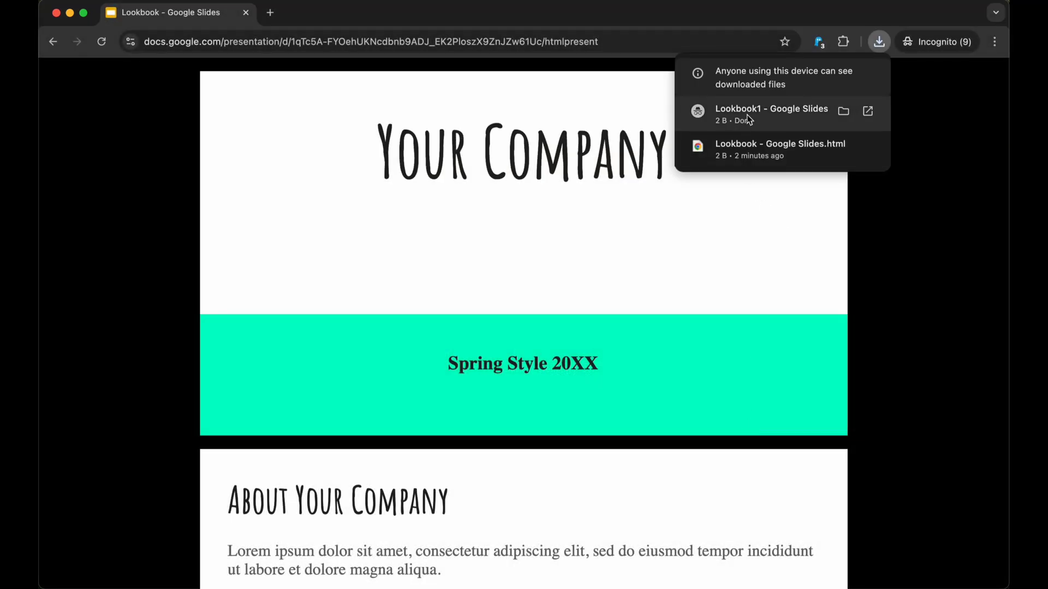
Drag the downloaded Lookbook1 HTML file into Chrome to open it in a new tab.
left_click_drag(771, 114, 275, 23)
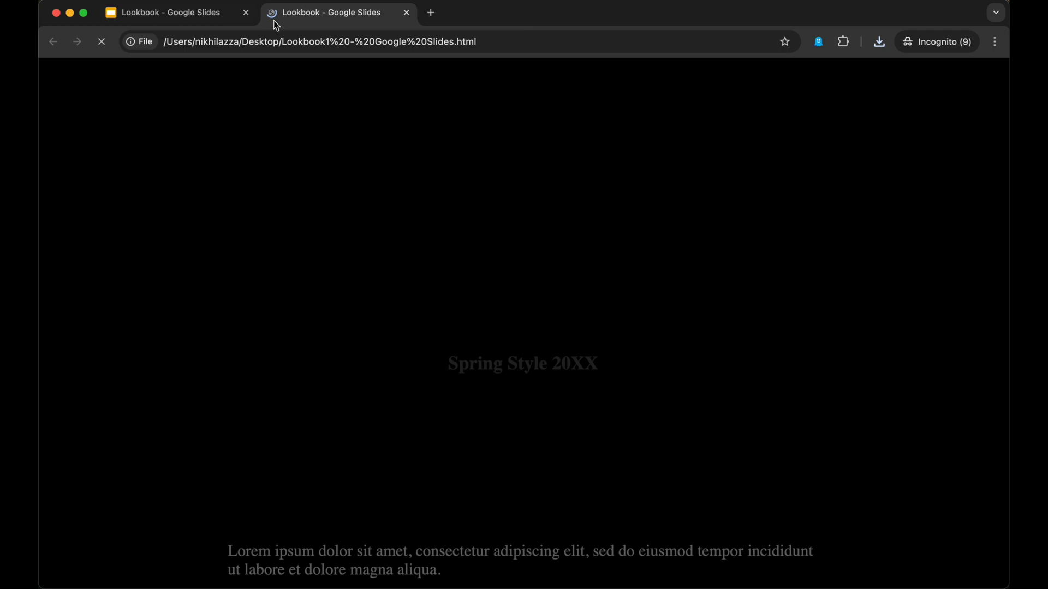
scroll(435, 248, "down", 10)
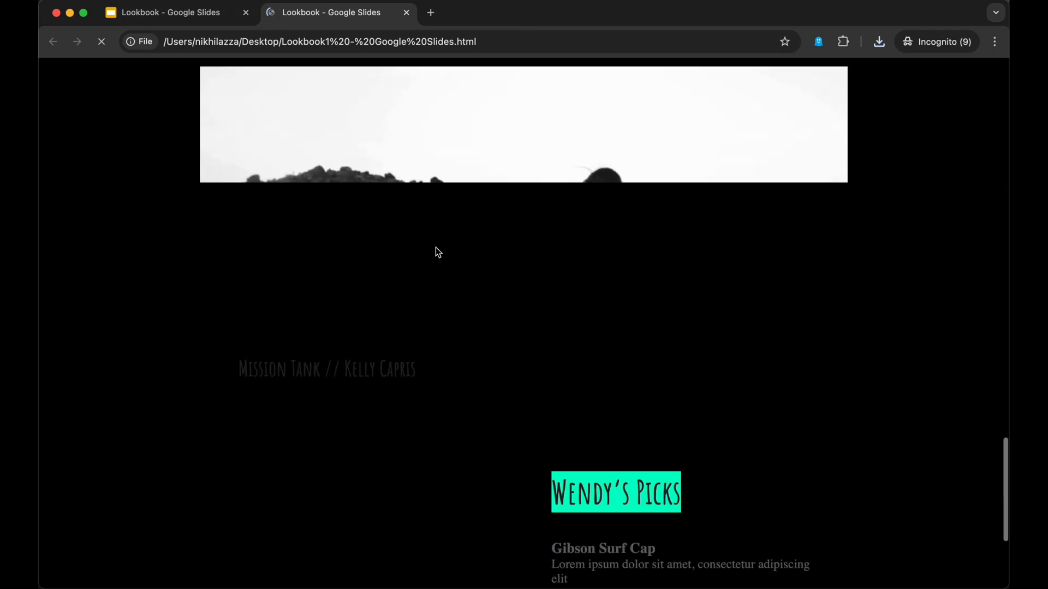
scroll(435, 247, "up", 10)
scroll(435, 252, "down", 10)
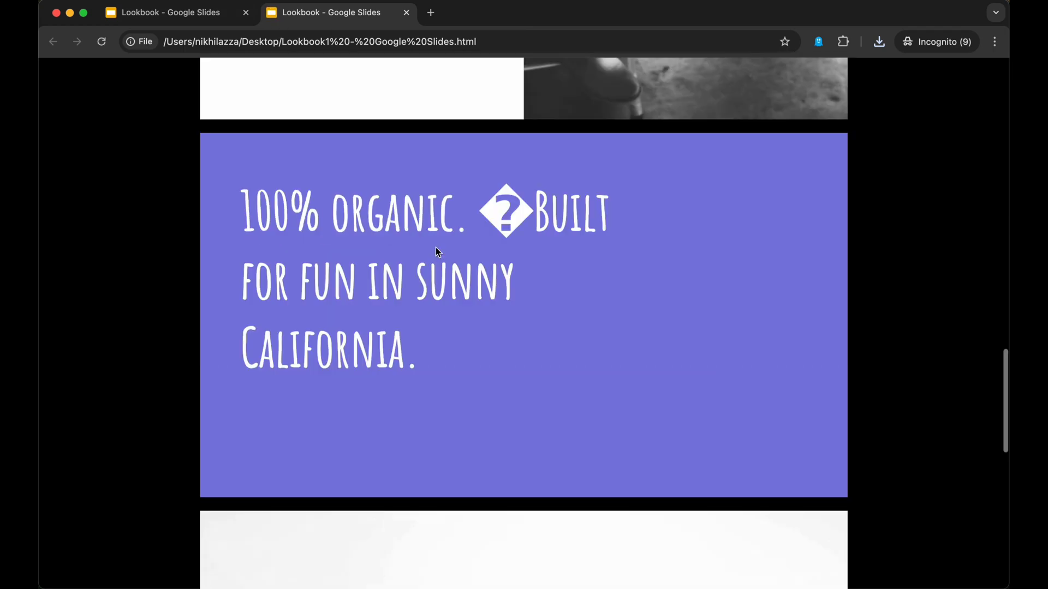
scroll(435, 253, "up", 10)
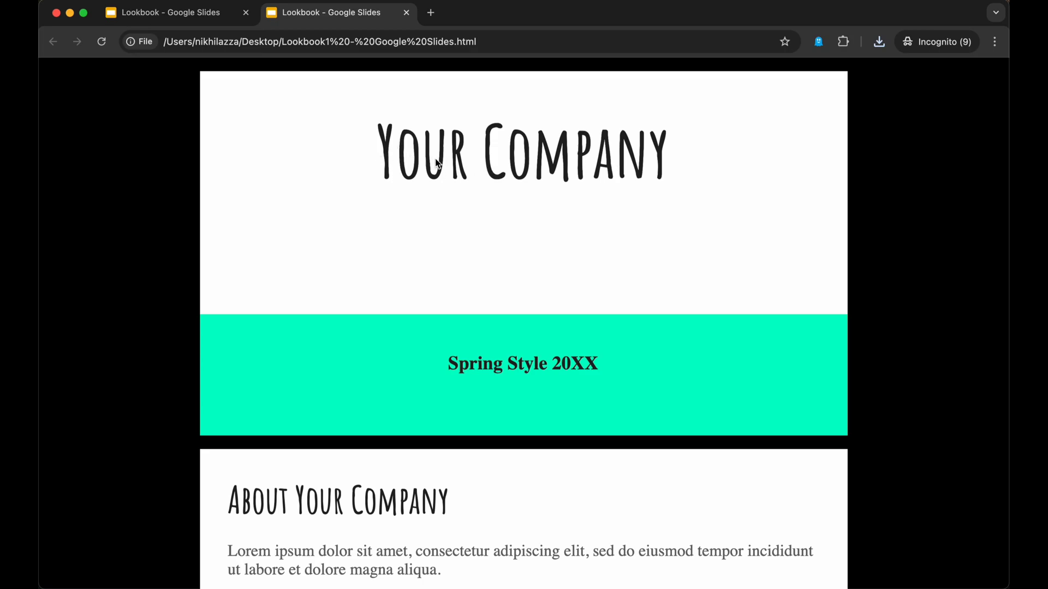
Close the extra tab and save the lookbook as a PDF with background graphics enabled.
key("super+w")
key("super+p")
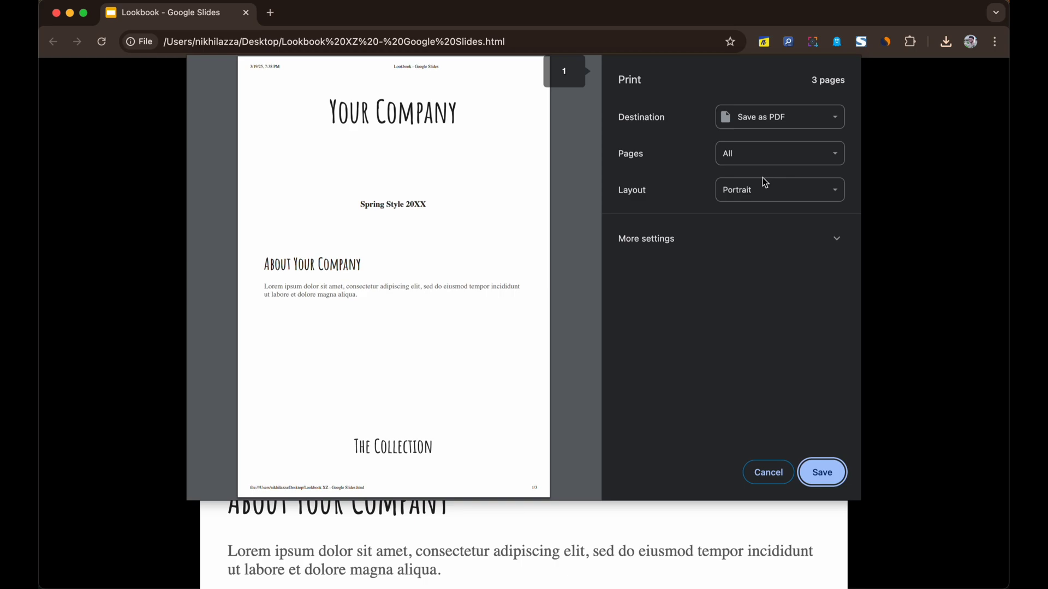
left_click(746, 246)
scroll(712, 393, "down", 3)
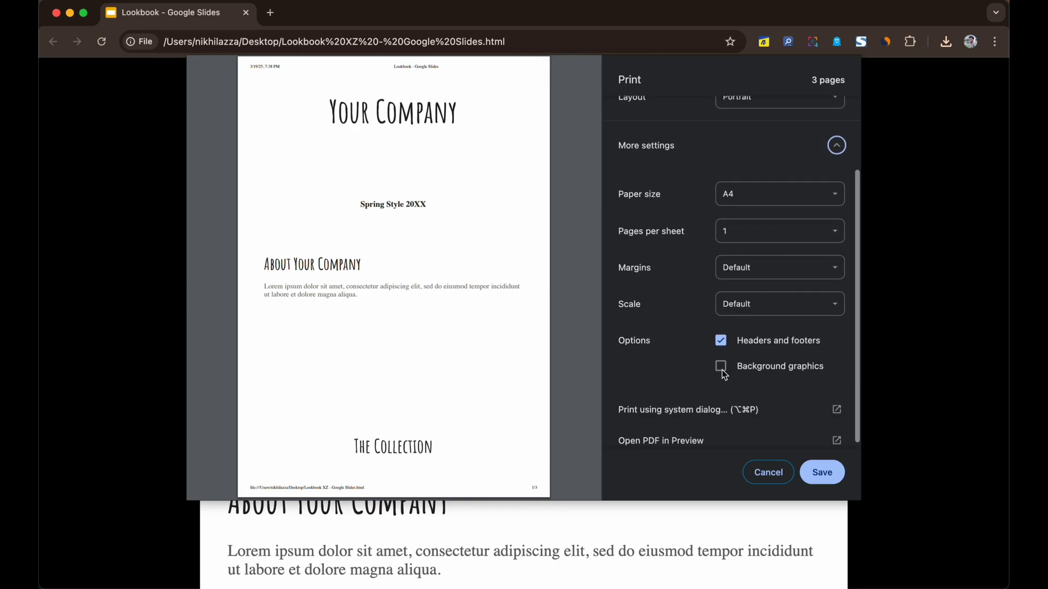
left_click(721, 366)
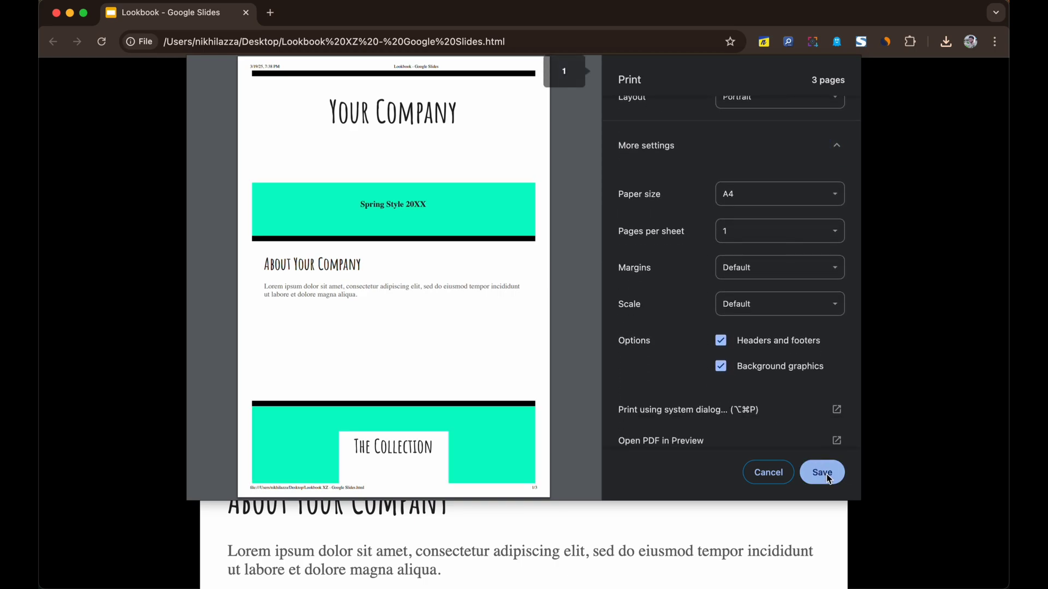
scroll(754, 279, "up", 4)
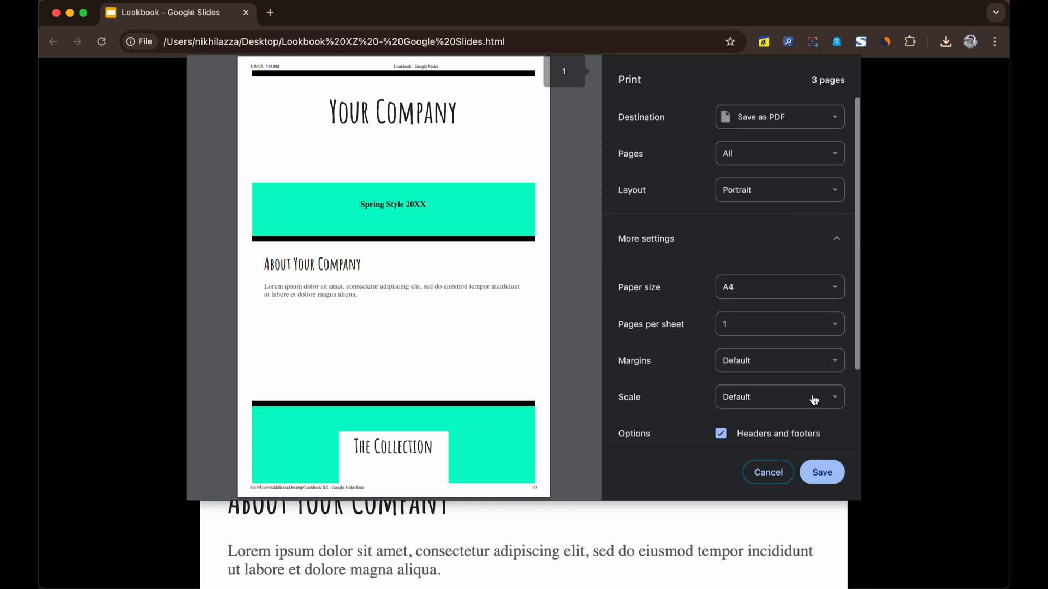
left_click(820, 472)
left_click(540, 143)
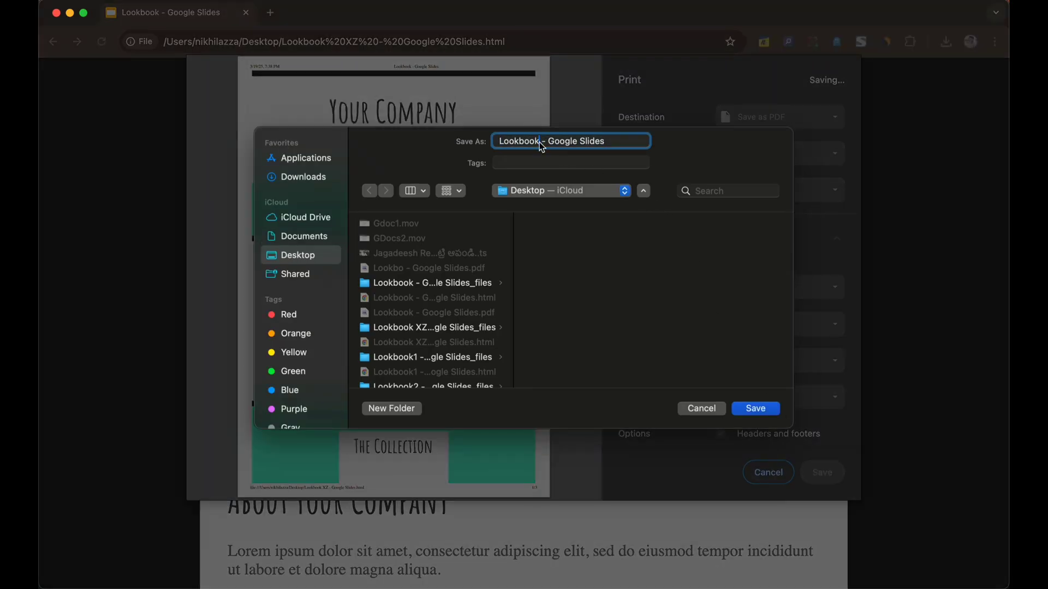
key("Return")
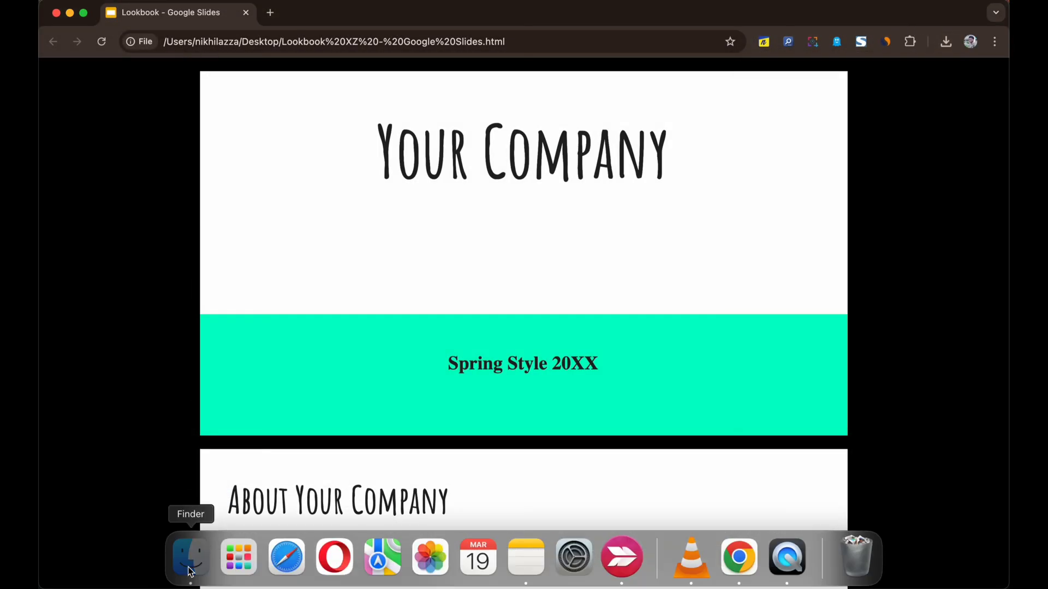
Open the Lookbook PDF in a new tab and test selecting and looking up its title text.
left_click(182, 559)
left_click_drag(478, 157, 311, 25)
scroll(525, 327, "up", 5)
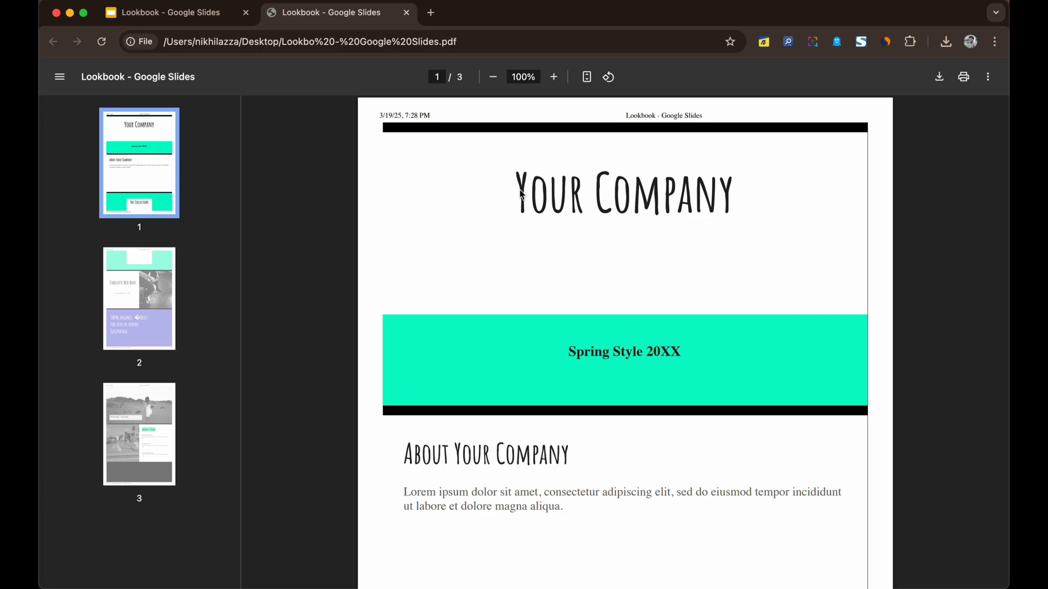
mouse_move(517, 195)
left_mouse_down()
mouse_move(709, 219)
mouse_move(499, 38)
left_mouse_up()
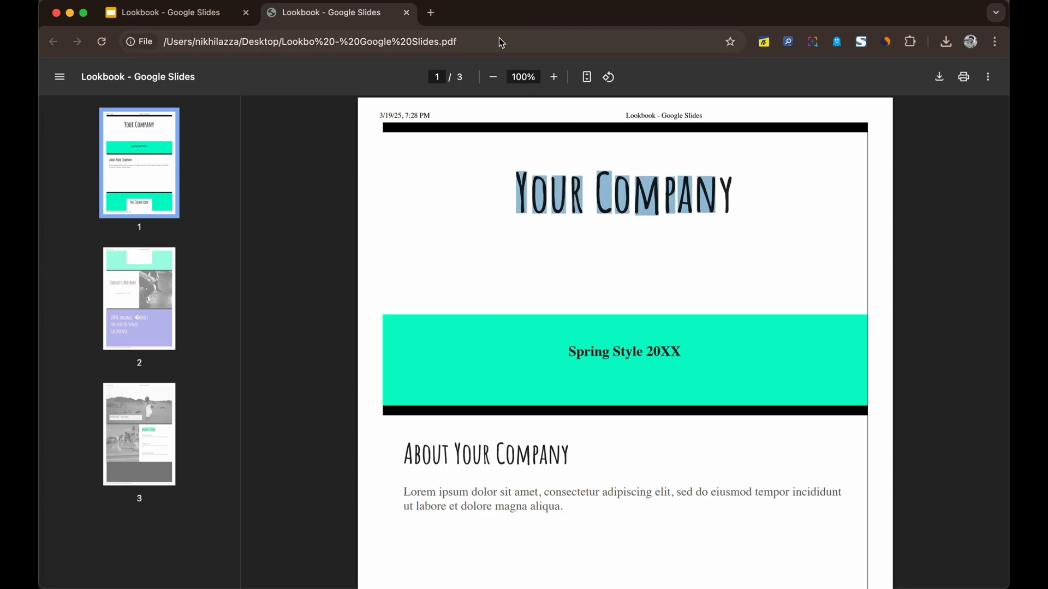
key("Escape")
scroll(490, 399, "down", 3)
scroll(490, 399, "down", 2)
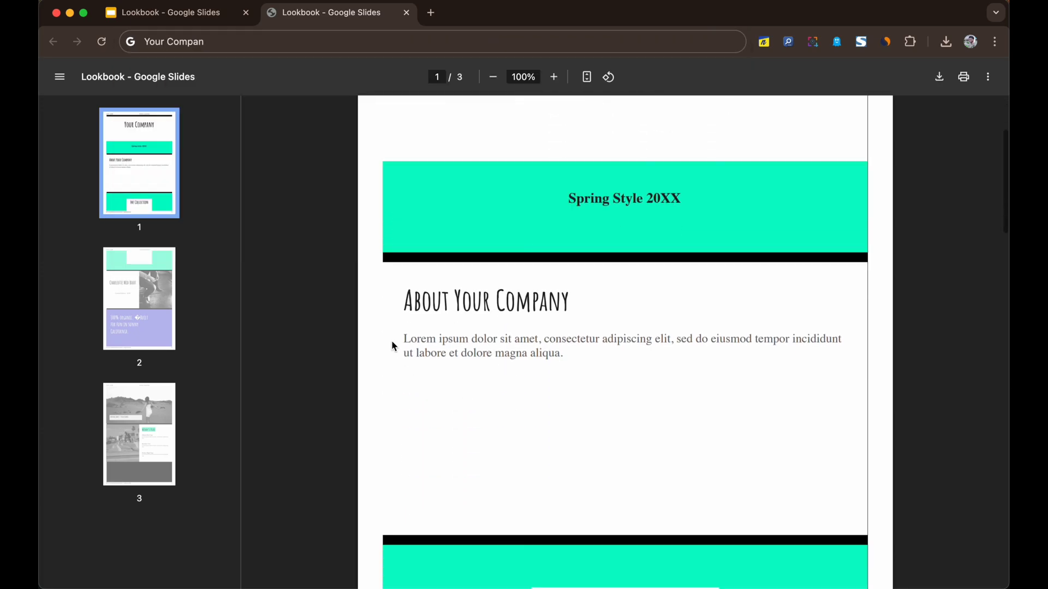
key("ctrl+super+d")
key("Escape")
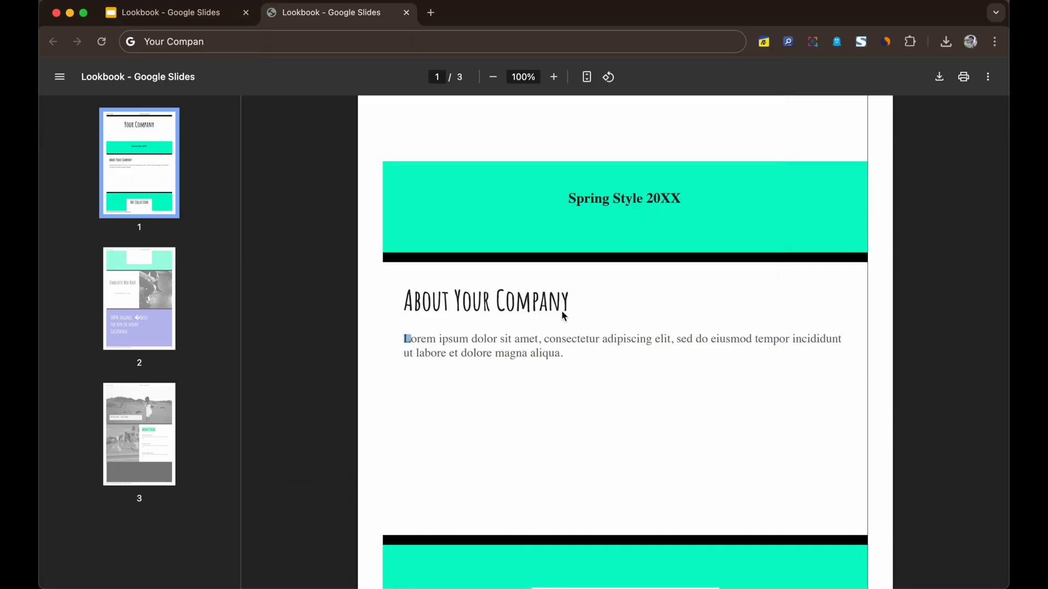